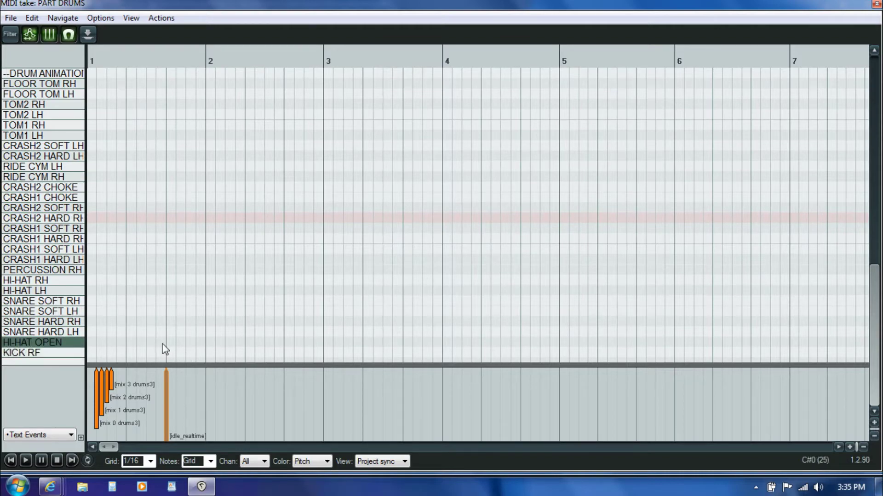
Step: Add a [mellow] text event at position 10.3.50, just before the first drum notes at measure 11
{"action": "left_click_drag", "start_coordinate": [110, 449], "coordinate": [133, 445]}
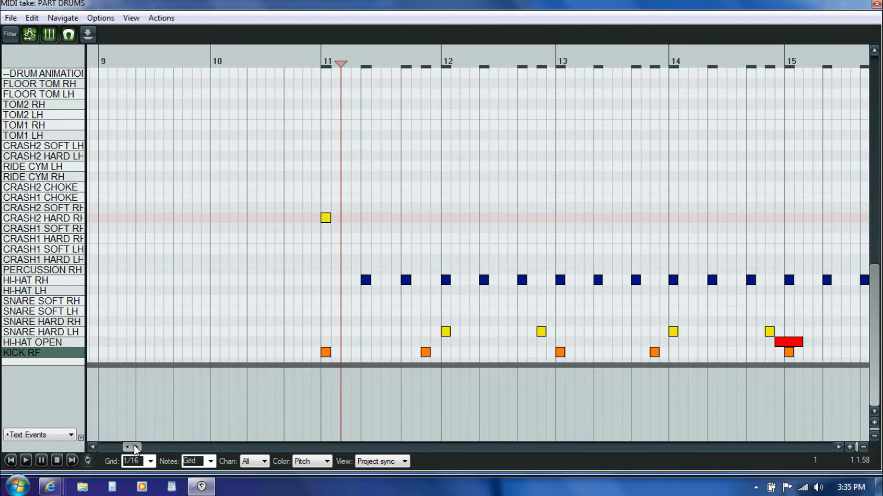
{"action": "left_click_drag", "start_coordinate": [134, 445], "coordinate": [130, 445]}
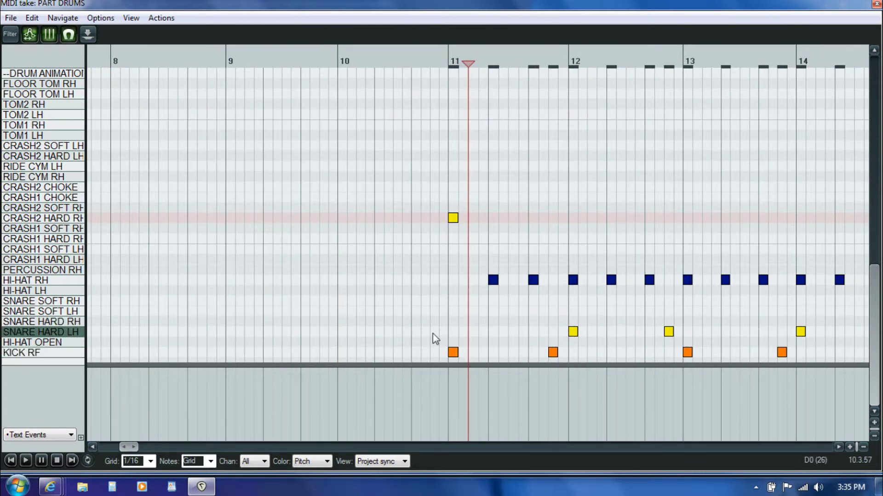
{"action": "left_click", "coordinate": [448, 294]}
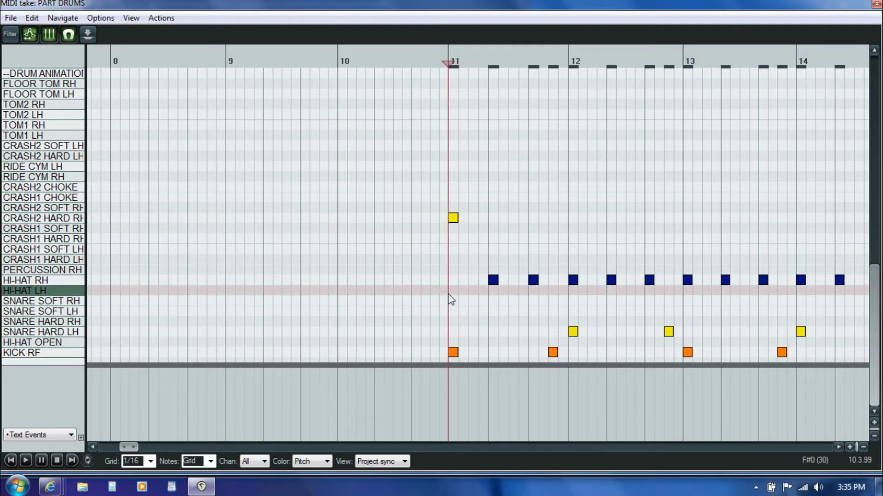
{"action": "left_click", "coordinate": [438, 322]}
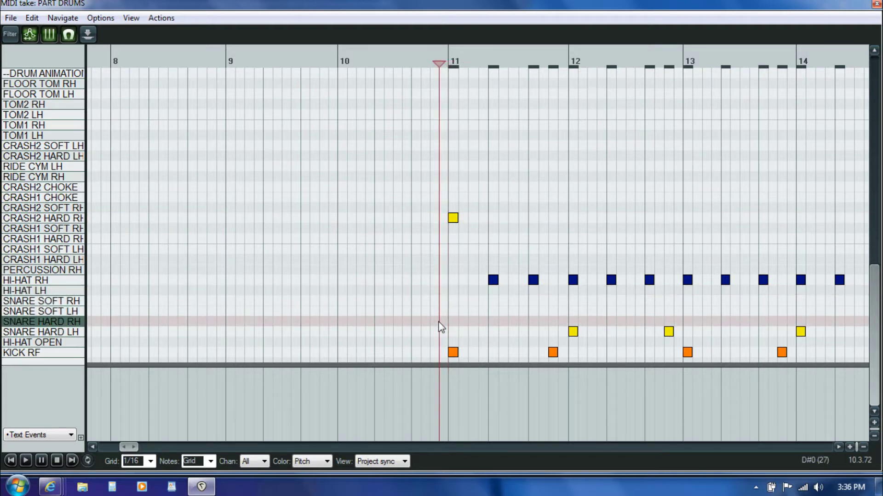
{"action": "double_click", "coordinate": [439, 378]}
{"action": "left_click", "coordinate": [540, 226]}
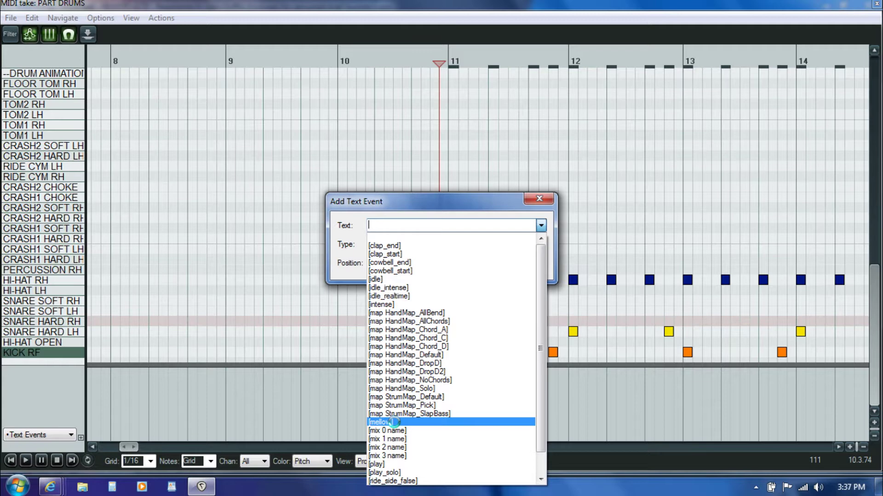
{"action": "left_click", "coordinate": [386, 423]}
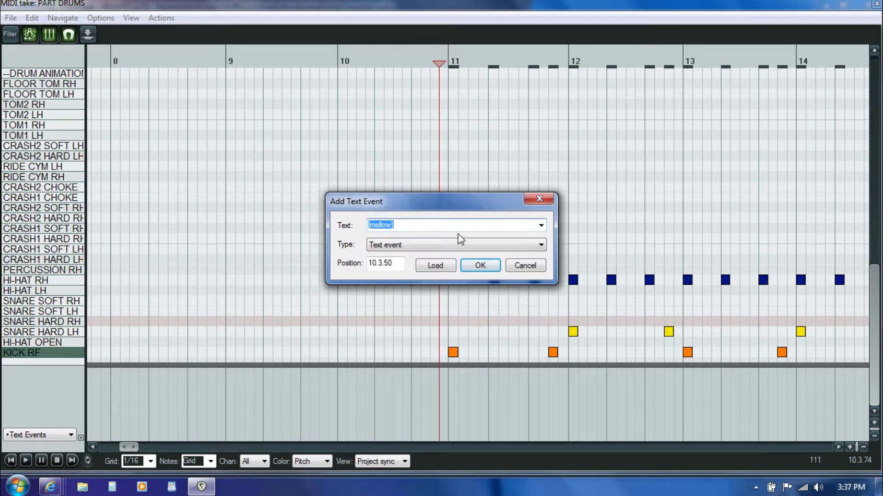
{"action": "left_click", "coordinate": [479, 266]}
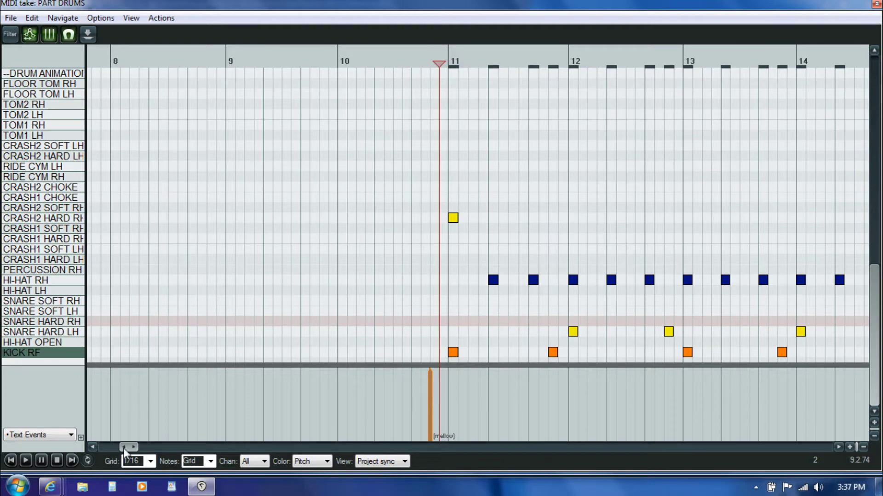
Step: Add an [idle] text event after the [idle_realtime] event and align it with the start of measure 3
{"action": "left_click_drag", "start_coordinate": [123, 447], "coordinate": [107, 443]}
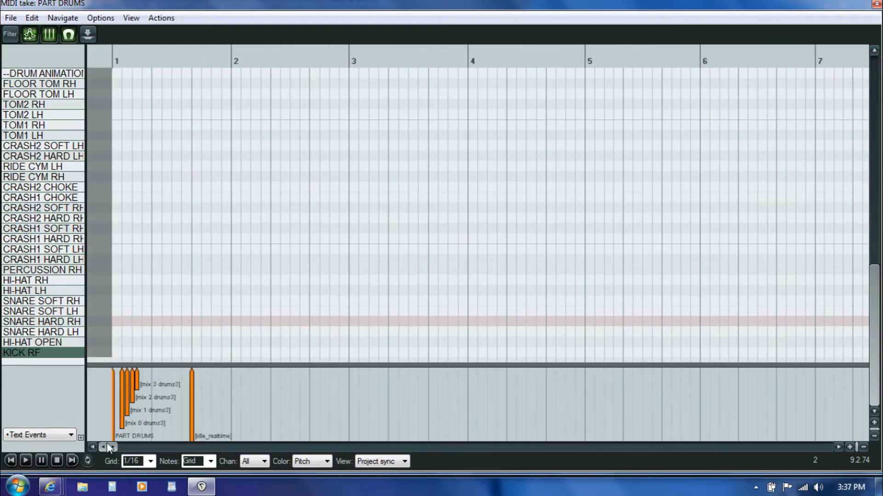
{"action": "left_click", "coordinate": [191, 334]}
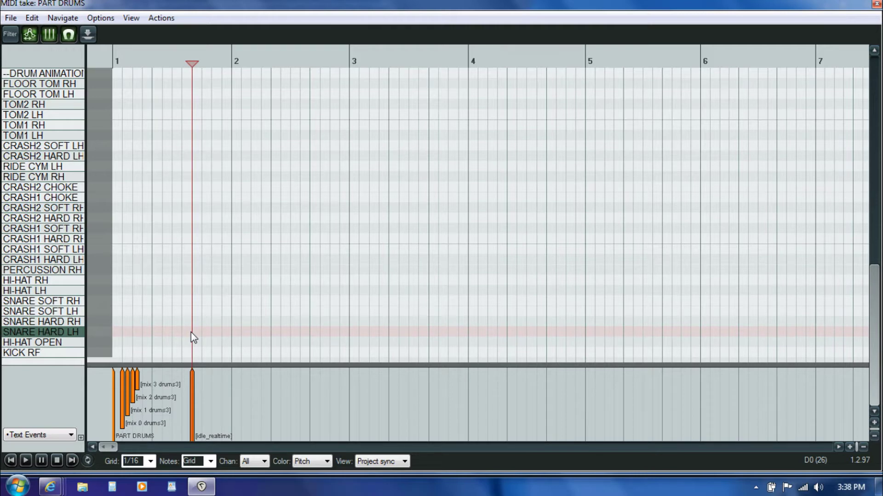
{"action": "key", "text": "space"}
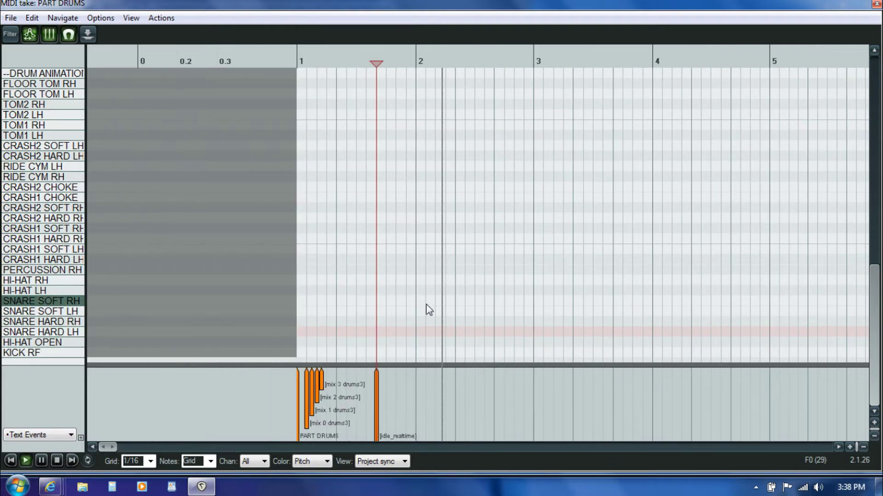
{"action": "left_click", "coordinate": [532, 276]}
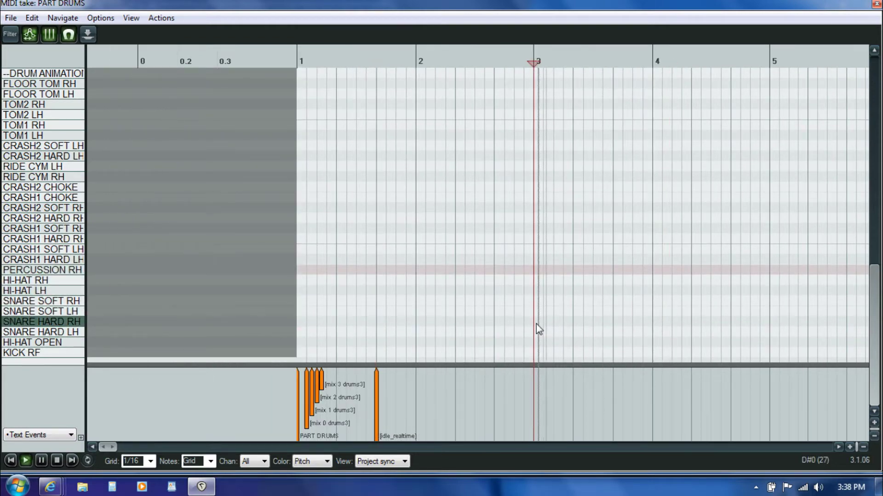
{"action": "key", "text": "ctrl+space"}
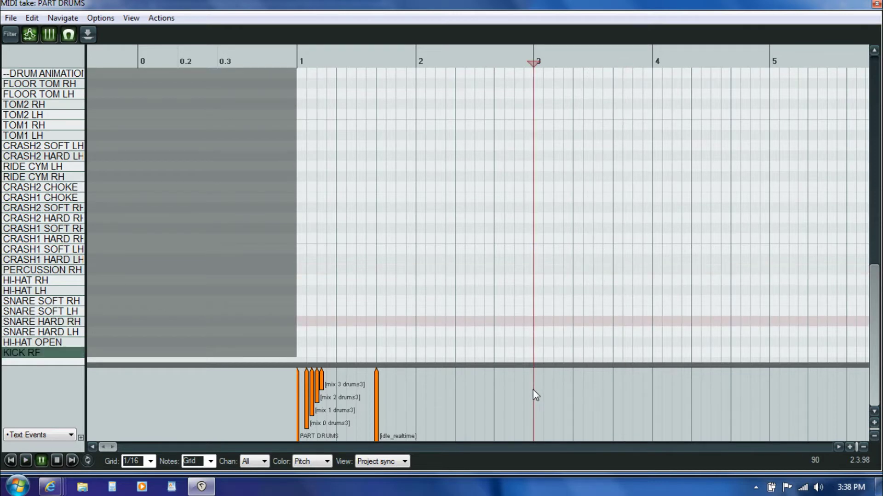
{"action": "double_click", "coordinate": [534, 389]}
{"action": "left_click", "coordinate": [541, 225]}
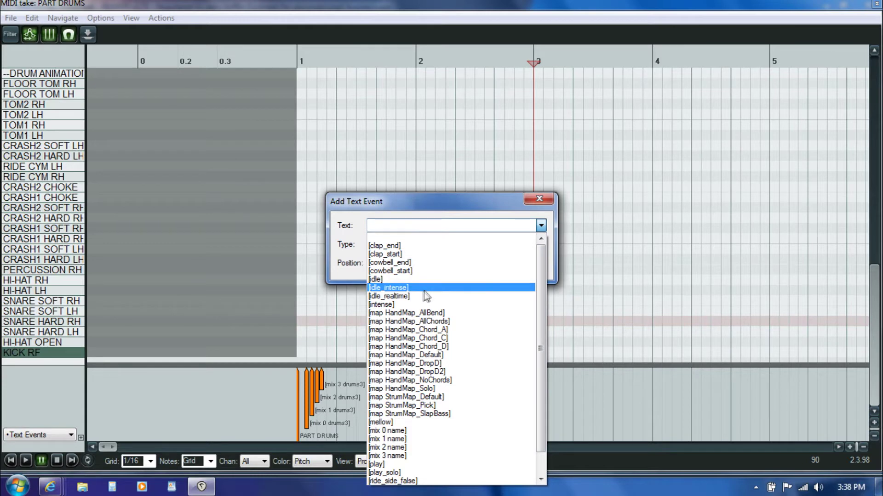
{"action": "left_click", "coordinate": [401, 279]}
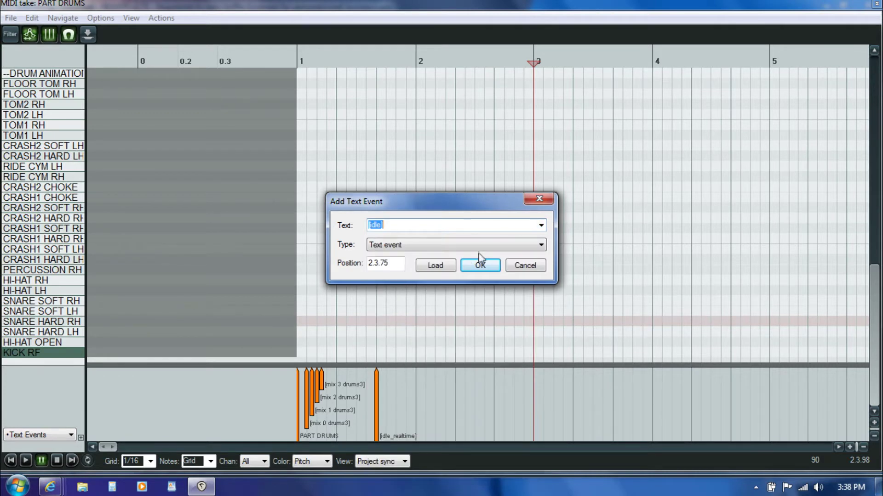
{"action": "left_click", "coordinate": [481, 260]}
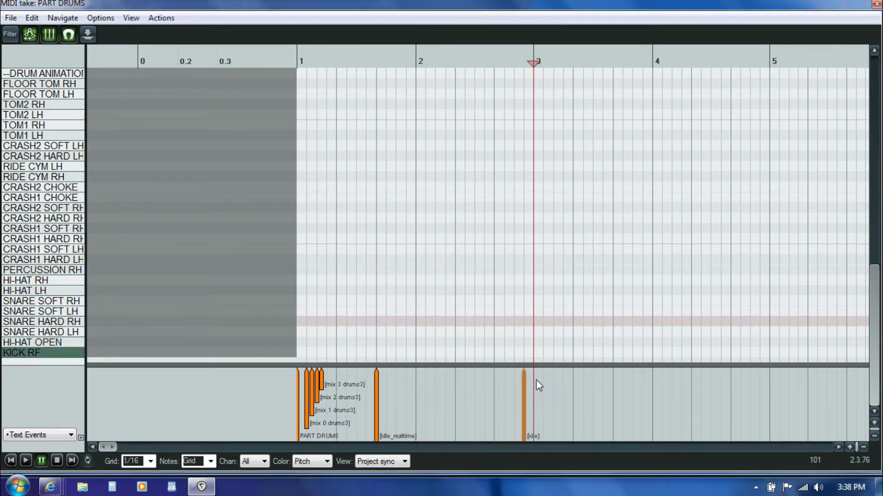
{"action": "left_click_drag", "start_coordinate": [522, 379], "coordinate": [534, 382]}
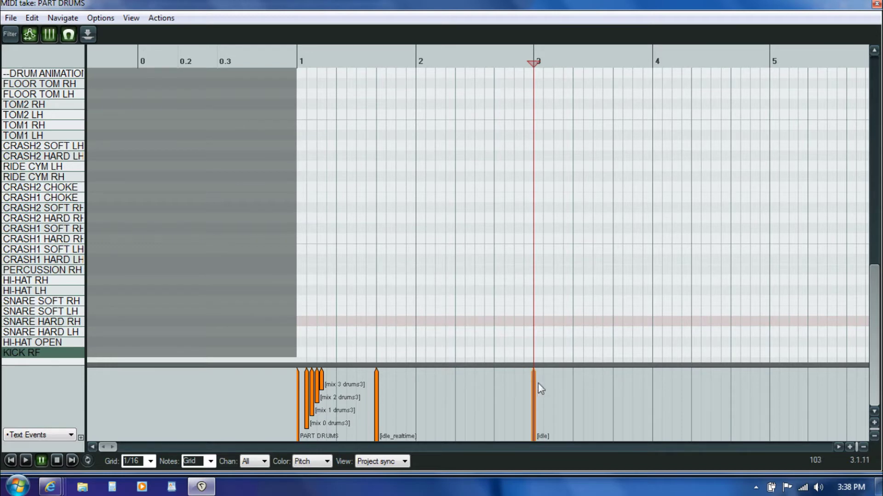
Step: Play back the intro and examine the gap in the Expert drum notes between measures 41 and 43
{"action": "key", "text": "space"}
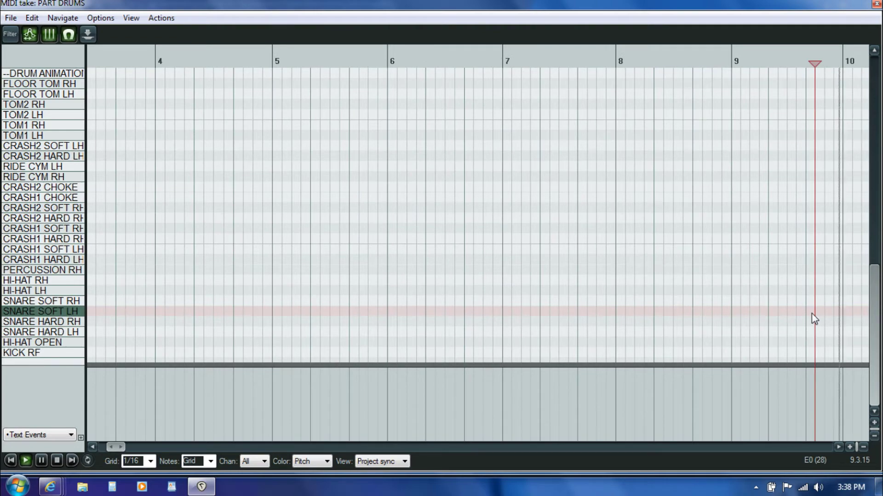
{"action": "key", "text": "ctrl+space"}
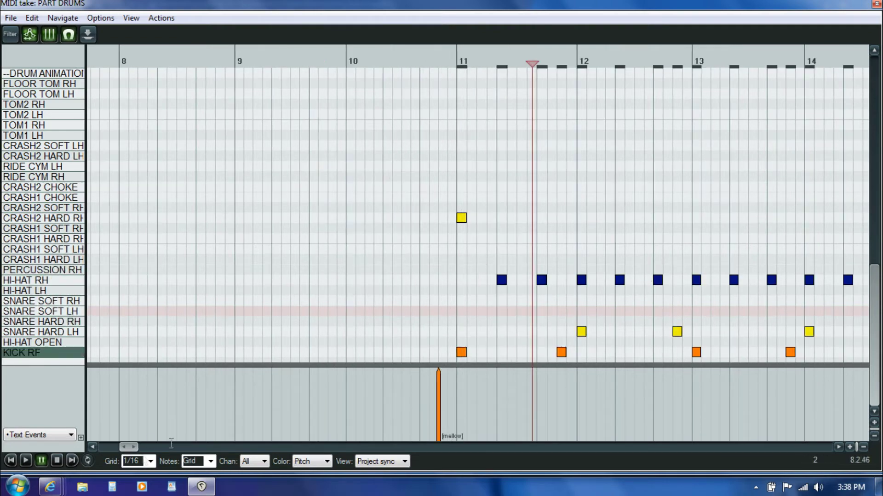
{"action": "left_click_drag", "start_coordinate": [128, 452], "coordinate": [168, 449]}
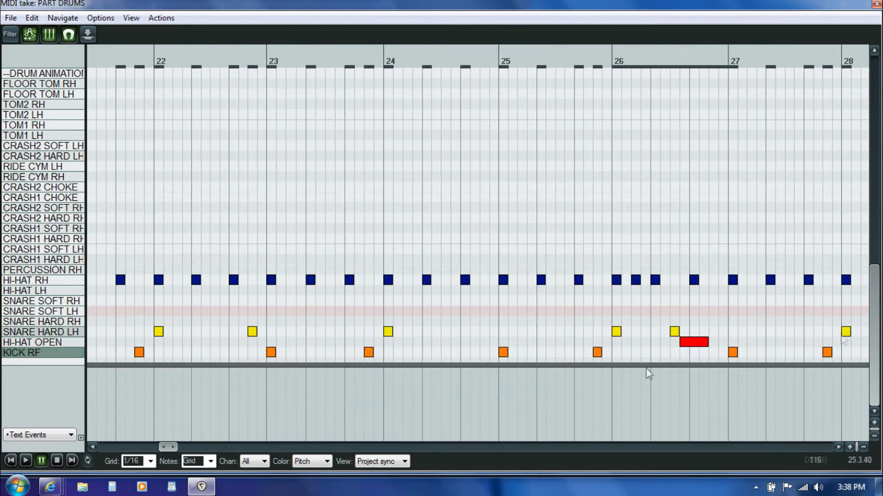
{"action": "left_click_drag", "start_coordinate": [878, 325], "coordinate": [878, 189]}
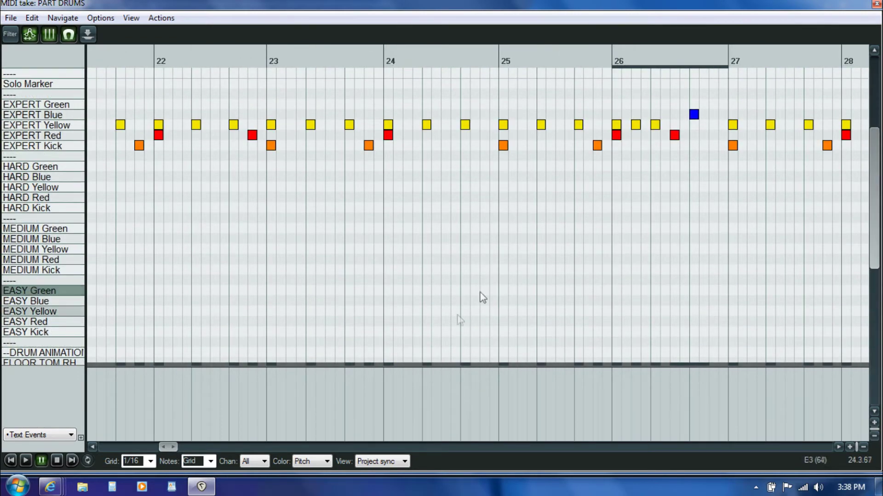
{"action": "left_click_drag", "start_coordinate": [168, 445], "coordinate": [219, 446]}
{"action": "left_click", "coordinate": [378, 198]}
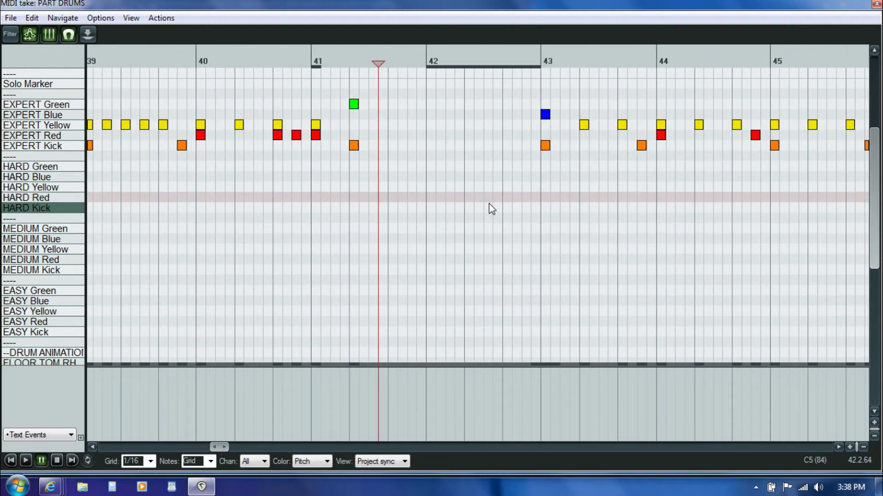
{"action": "left_click", "coordinate": [387, 312]}
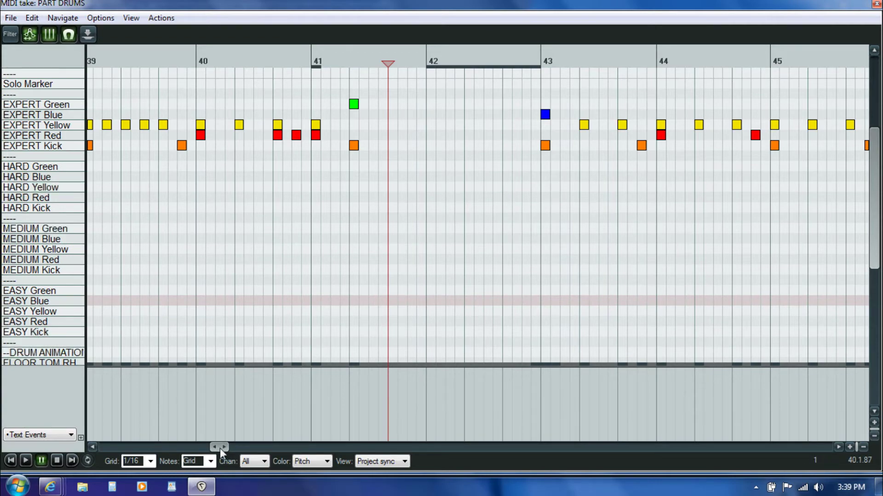
Step: Add an [idle] text event at position 165.1.75, following the last Expert drum notes before the rest
{"action": "left_click_drag", "start_coordinate": [219, 448], "coordinate": [582, 448]}
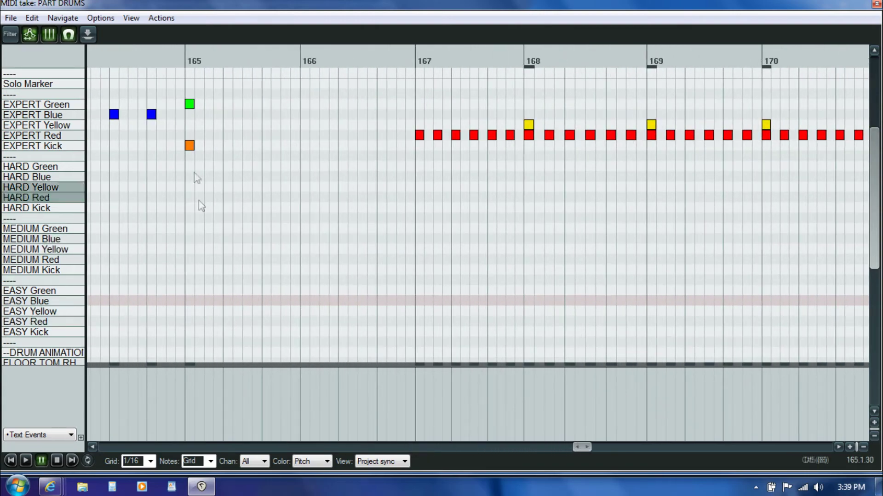
{"action": "left_click", "coordinate": [363, 146]}
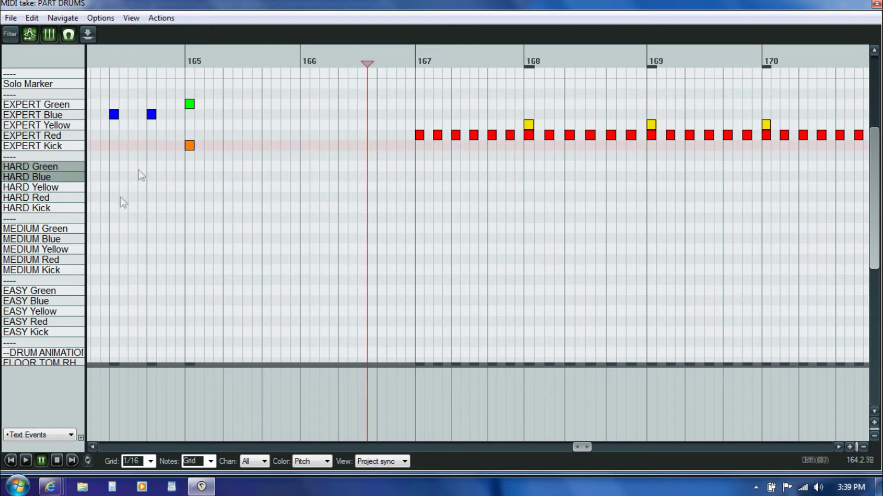
{"action": "key", "text": "space"}
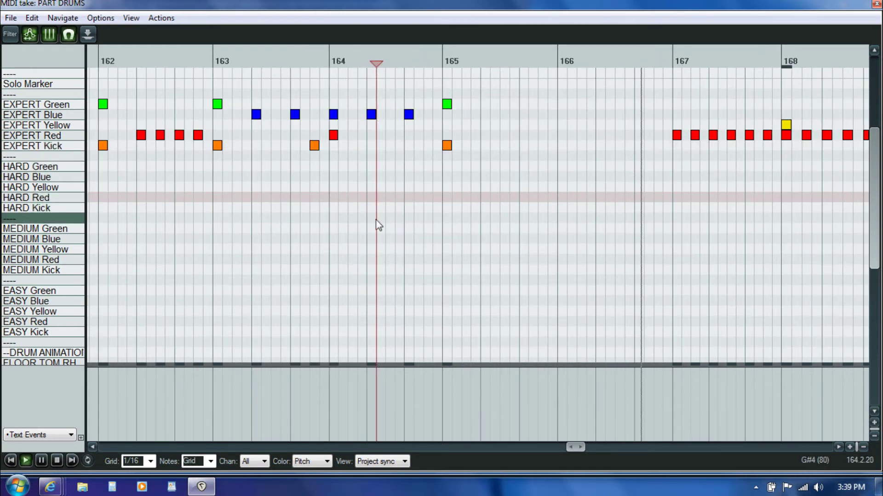
{"action": "key", "text": "ctrl+space"}
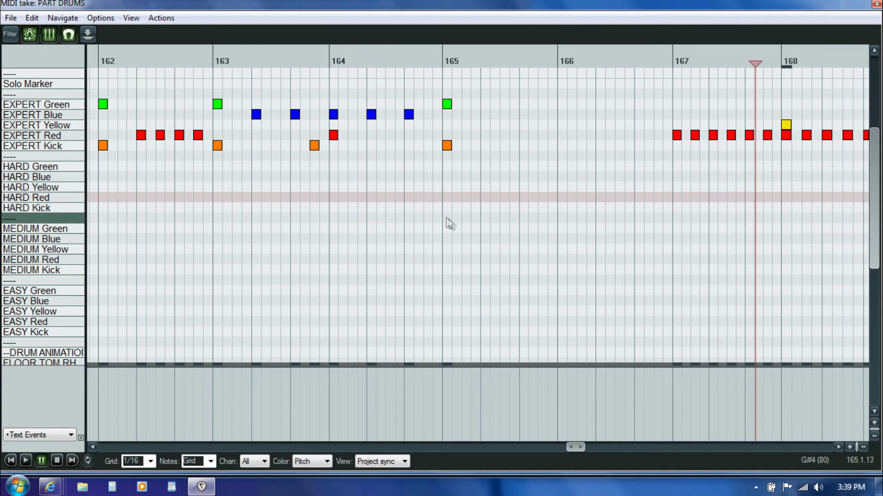
{"action": "left_click", "coordinate": [481, 218]}
{"action": "left_click_drag", "start_coordinate": [876, 219], "coordinate": [876, 157]}
{"action": "double_click", "coordinate": [481, 383]}
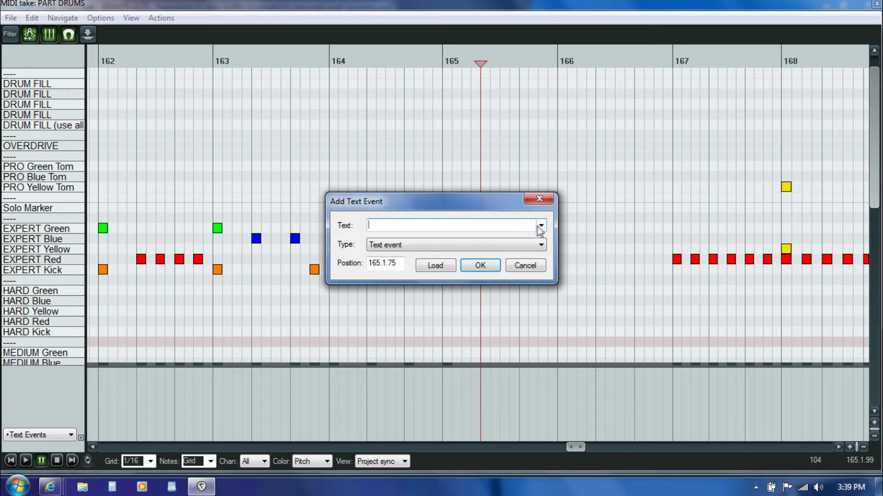
{"action": "left_click", "coordinate": [541, 226]}
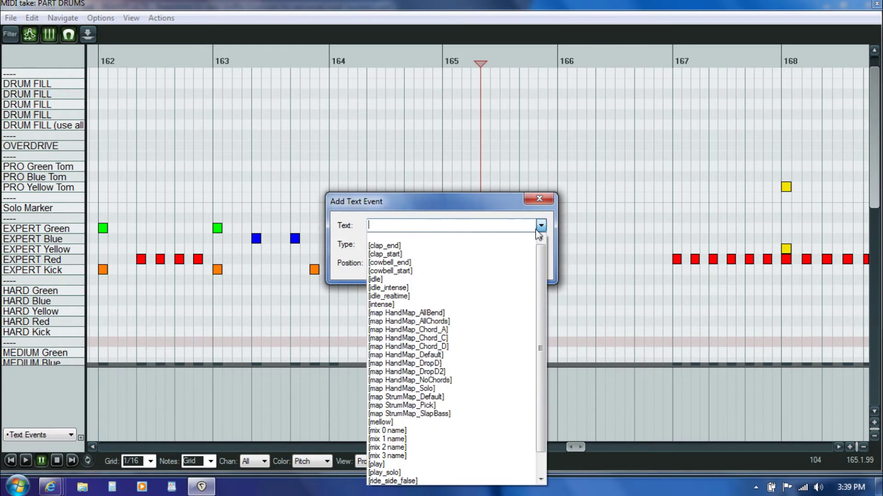
{"action": "left_click", "coordinate": [396, 305]}
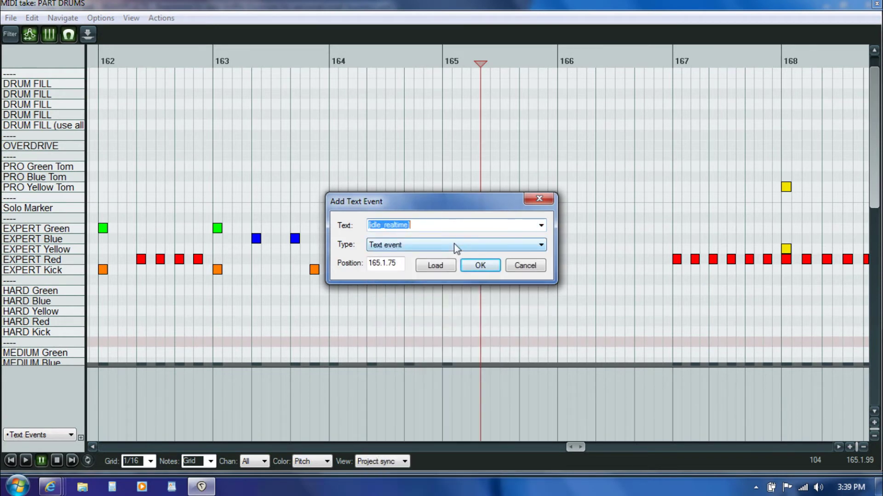
{"action": "left_click", "coordinate": [479, 266]}
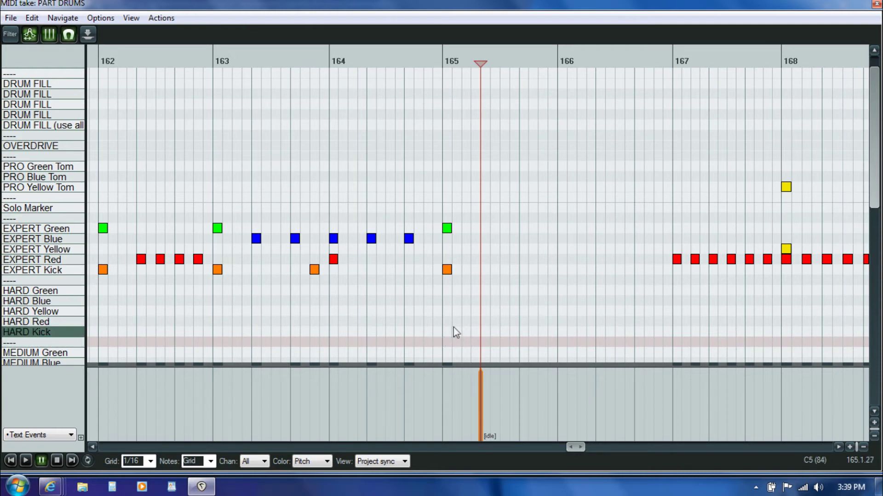
Step: Play through the rest from measure 165 and add a [mellow] text event just before the drums resume at measure 167
{"action": "left_click", "coordinate": [452, 299]}
{"action": "left_click", "coordinate": [442, 314]}
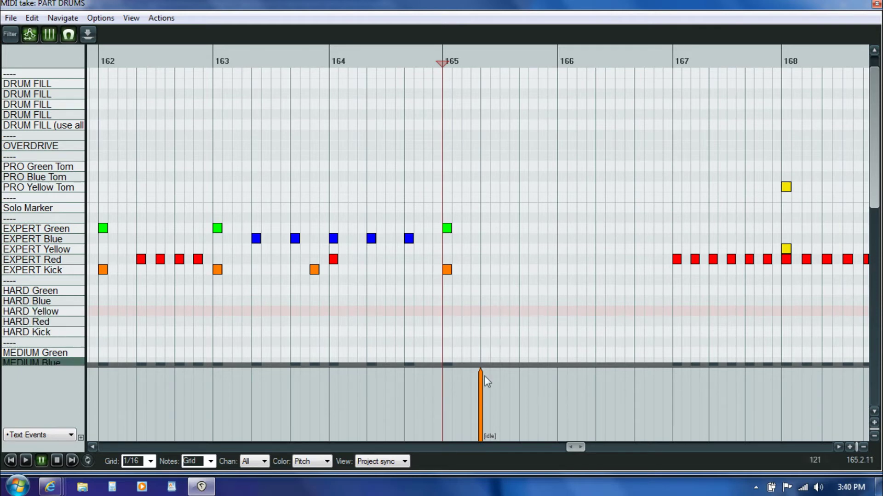
{"action": "key", "text": "space"}
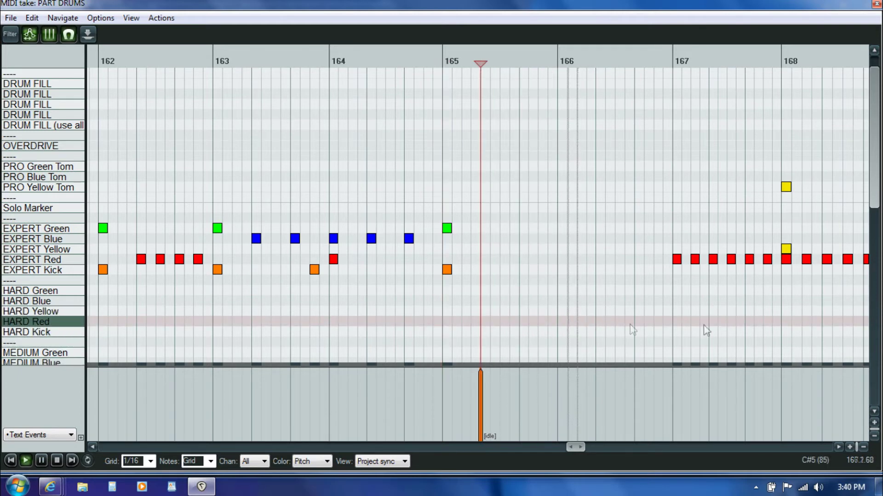
{"action": "key", "text": "ctrl+space"}
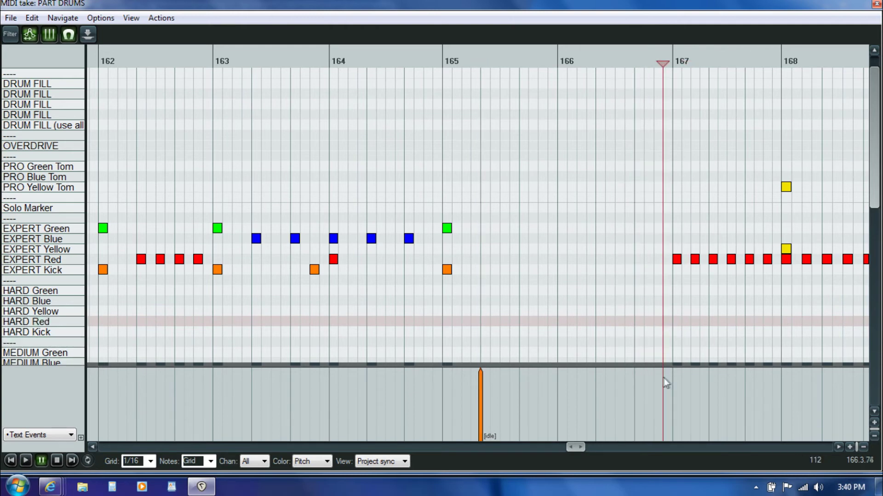
{"action": "double_click", "coordinate": [663, 378]}
{"action": "left_click", "coordinate": [540, 225]}
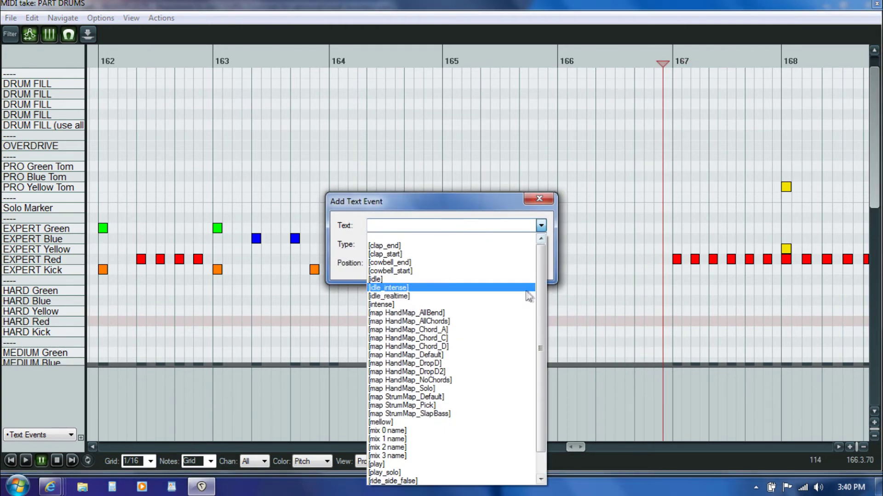
{"action": "left_click", "coordinate": [458, 423]}
{"action": "left_click", "coordinate": [481, 266]}
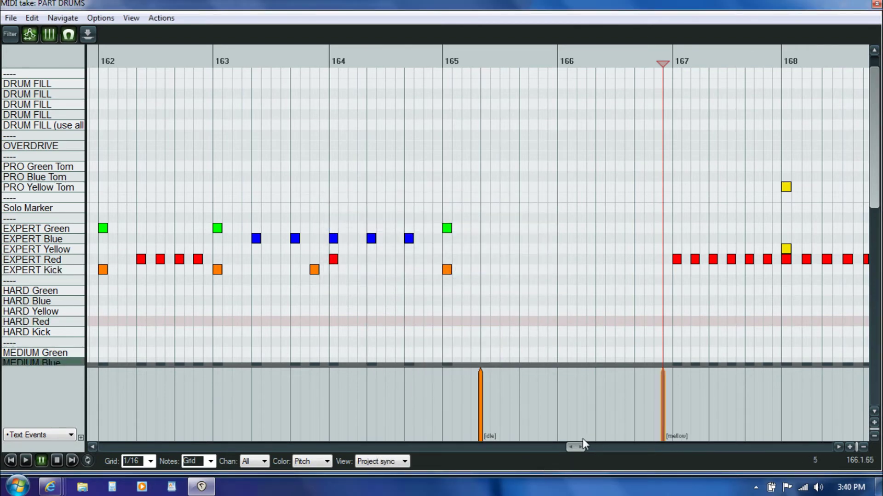
Step: Add an [idle] text event at position 187.2.00, following the last Expert drum notes before the rest
{"action": "left_click_drag", "start_coordinate": [575, 446], "coordinate": [641, 441]}
{"action": "key", "text": "space"}
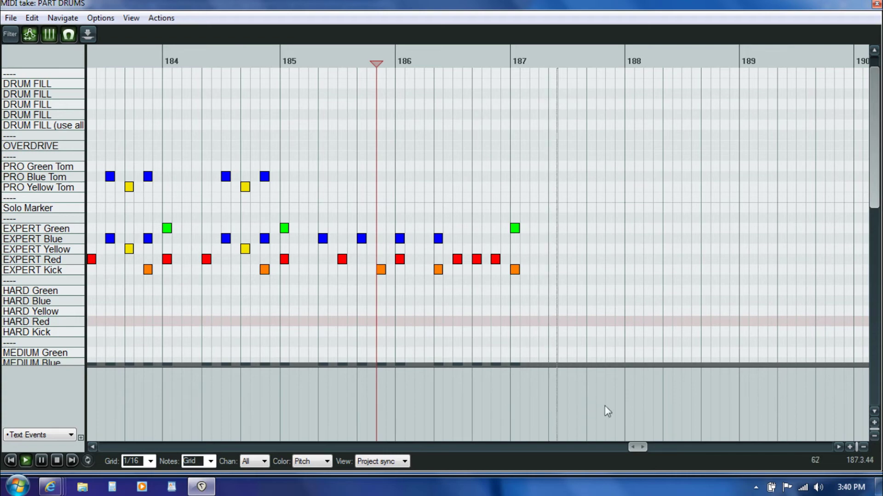
{"action": "key", "text": "ctrl+space"}
{"action": "left_click_drag", "start_coordinate": [636, 446], "coordinate": [644, 444]}
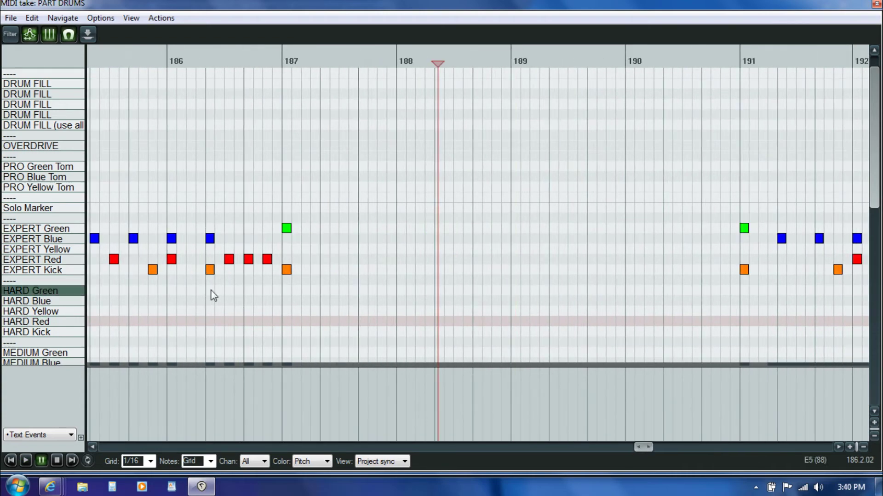
{"action": "left_click", "coordinate": [319, 310]}
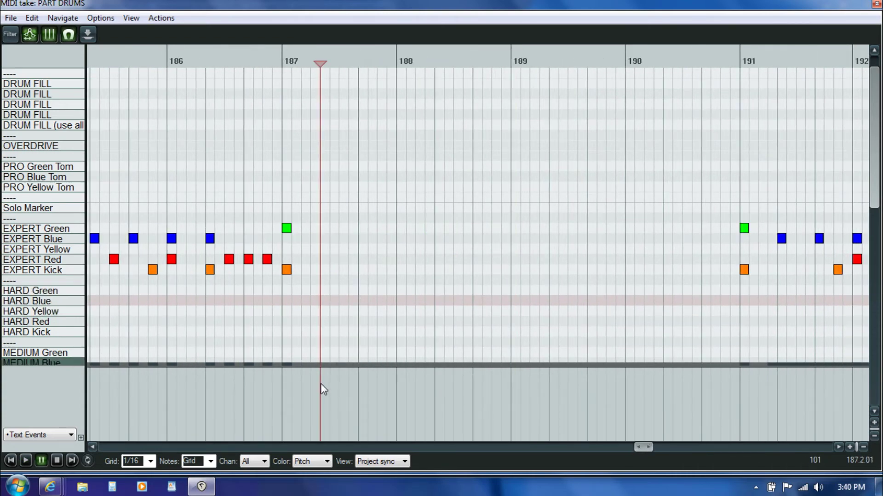
{"action": "double_click", "coordinate": [321, 389]}
{"action": "left_click", "coordinate": [541, 226]}
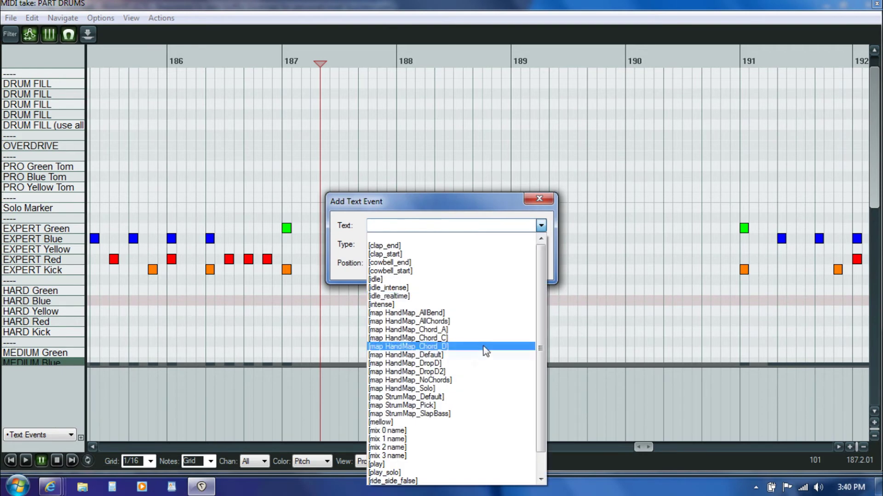
{"action": "left_click", "coordinate": [428, 280]}
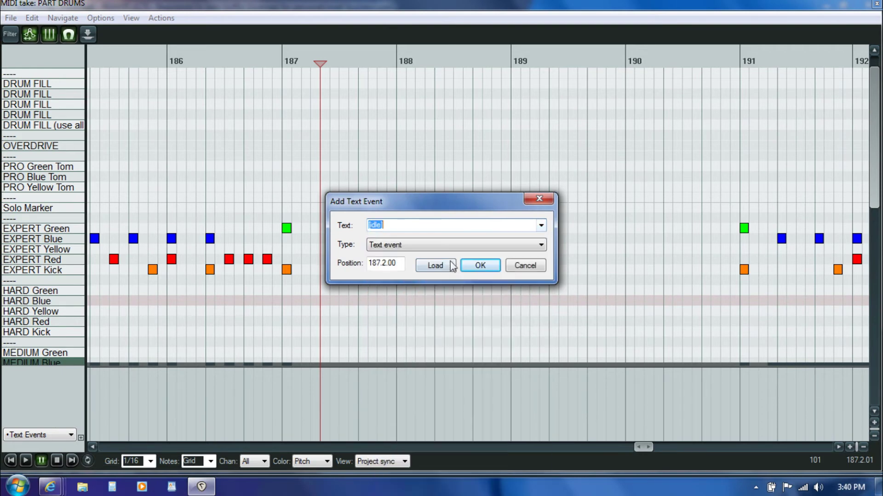
{"action": "left_click", "coordinate": [480, 265]}
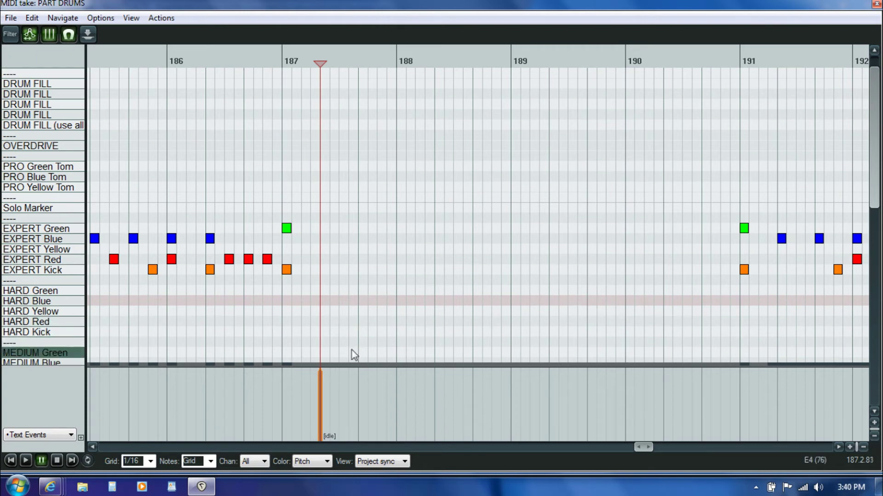
Step: Add a [mellow] text event at position 190.3.75, just before the Expert drum notes resume at measure 191
{"action": "left_click", "coordinate": [358, 313]}
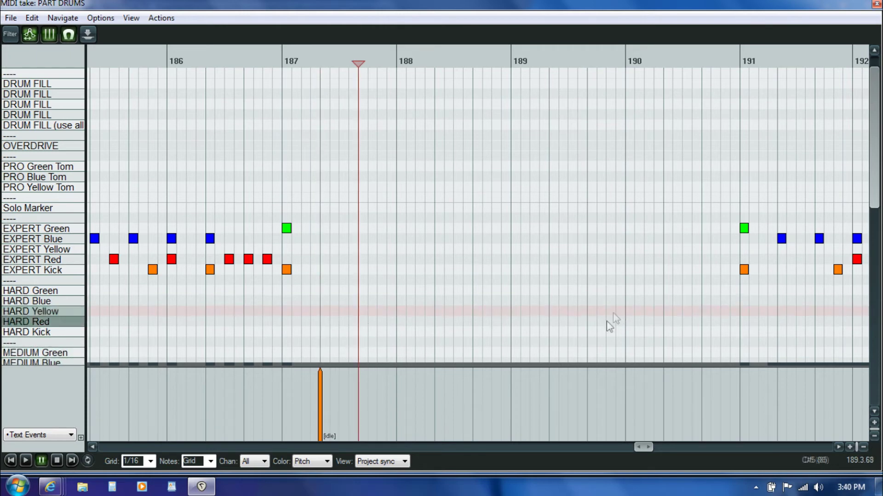
{"action": "left_click", "coordinate": [704, 302]}
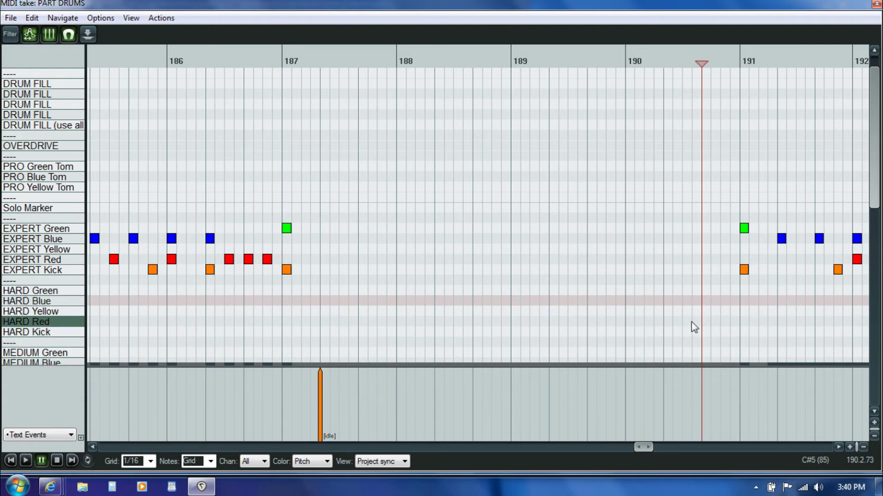
{"action": "left_click", "coordinate": [730, 323]}
{"action": "double_click", "coordinate": [732, 399]}
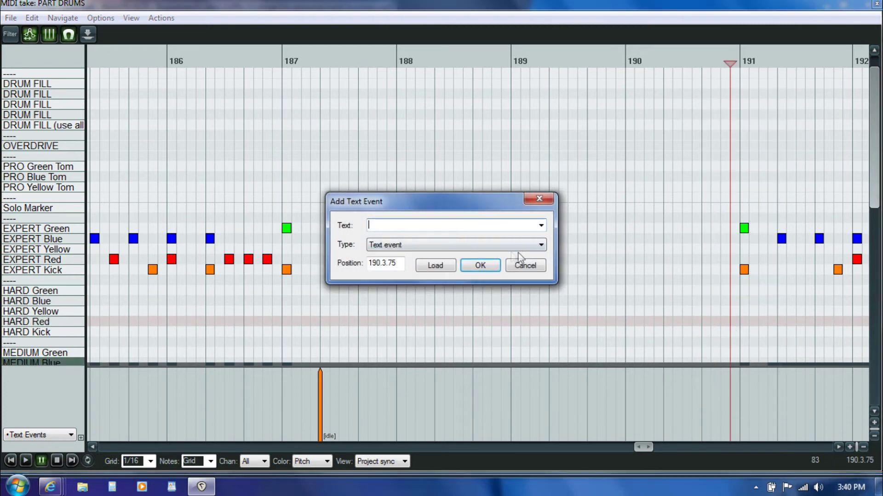
{"action": "left_click", "coordinate": [540, 226]}
{"action": "left_click", "coordinate": [474, 422]}
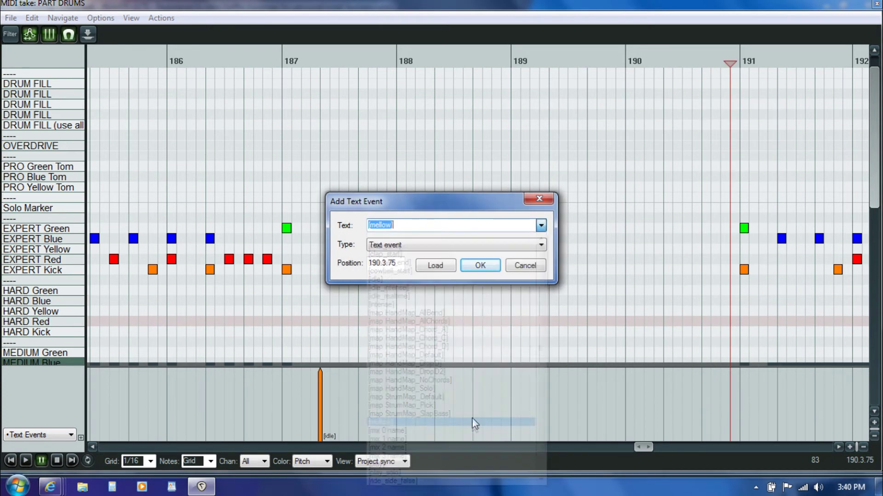
{"action": "left_click", "coordinate": [479, 263]}
Step: Play on from the rest and add a [play] text event at position 199.1.00, where the tom pattern starts
{"action": "key", "text": "space"}
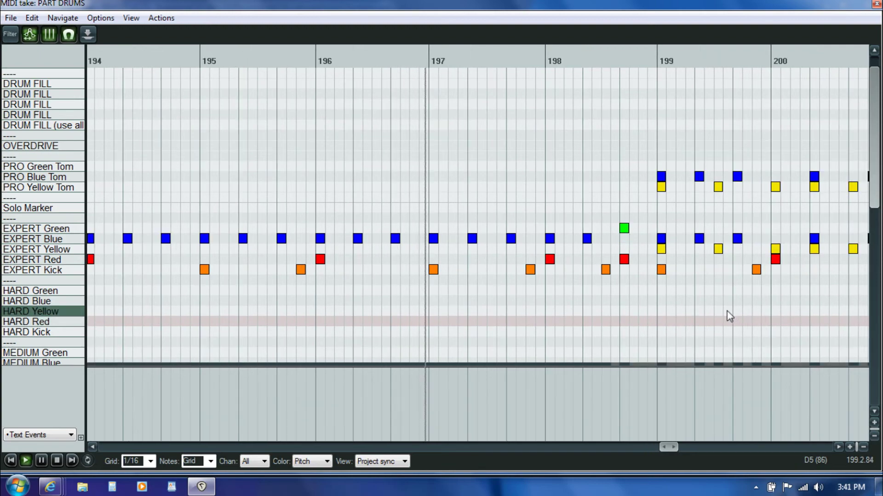
{"action": "left_click_drag", "start_coordinate": [672, 447], "coordinate": [678, 445]}
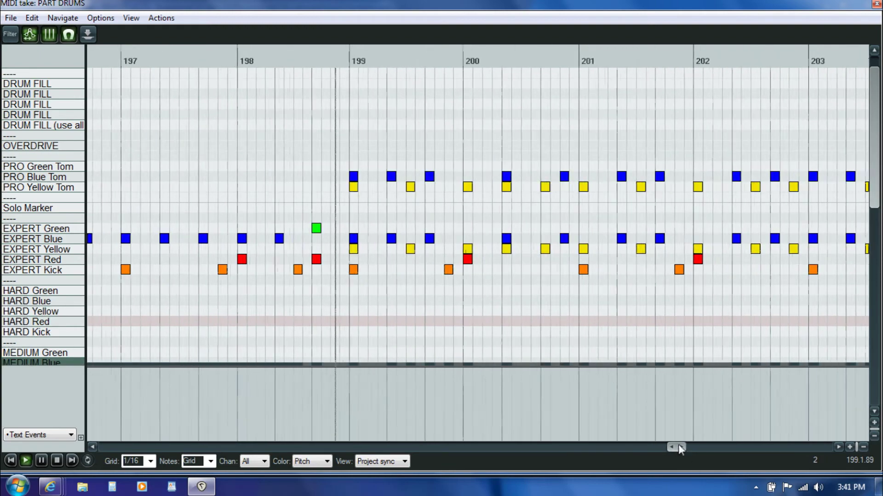
{"action": "key", "text": "ctrl+space"}
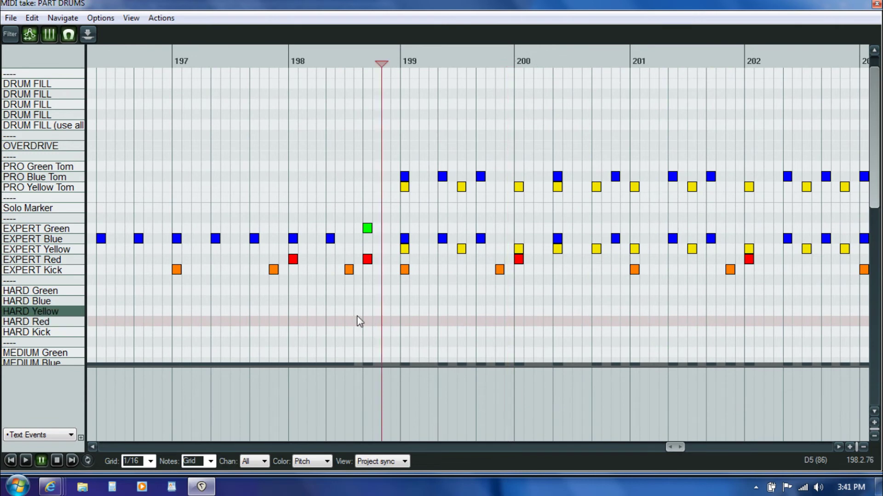
{"action": "left_click", "coordinate": [404, 356]}
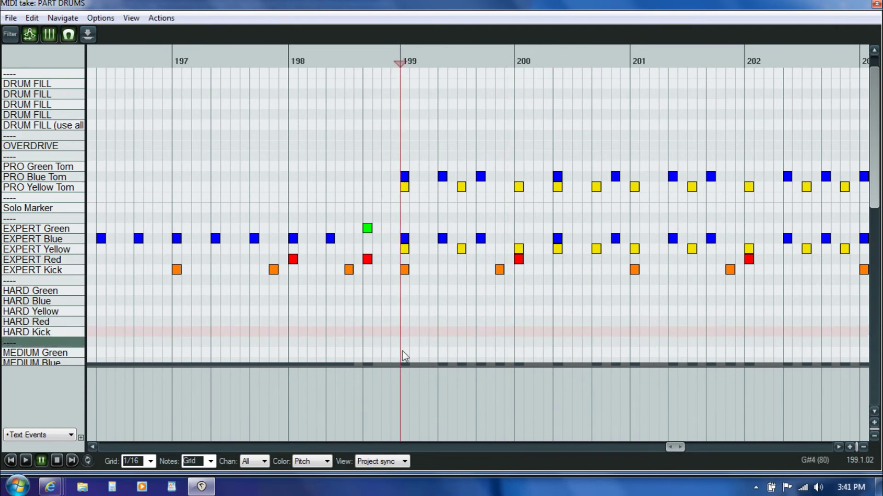
{"action": "double_click", "coordinate": [403, 381]}
{"action": "left_click", "coordinate": [540, 225]}
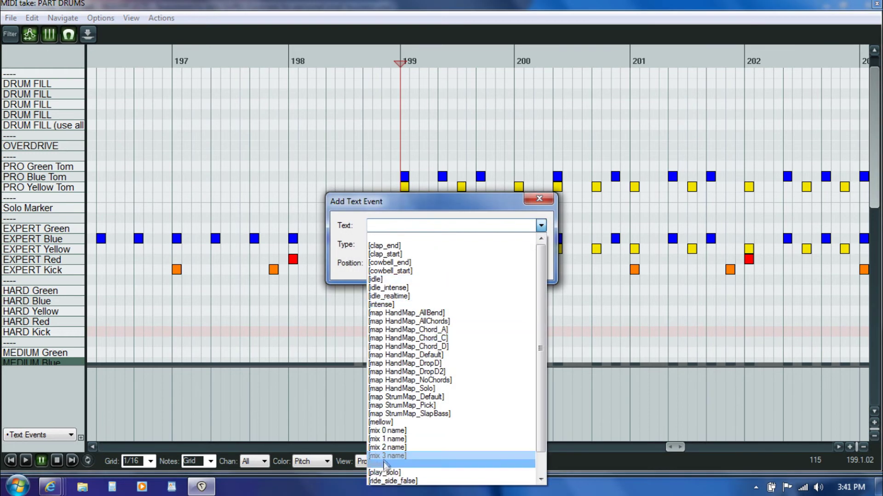
{"action": "left_click", "coordinate": [384, 464]}
{"action": "left_click", "coordinate": [480, 265]}
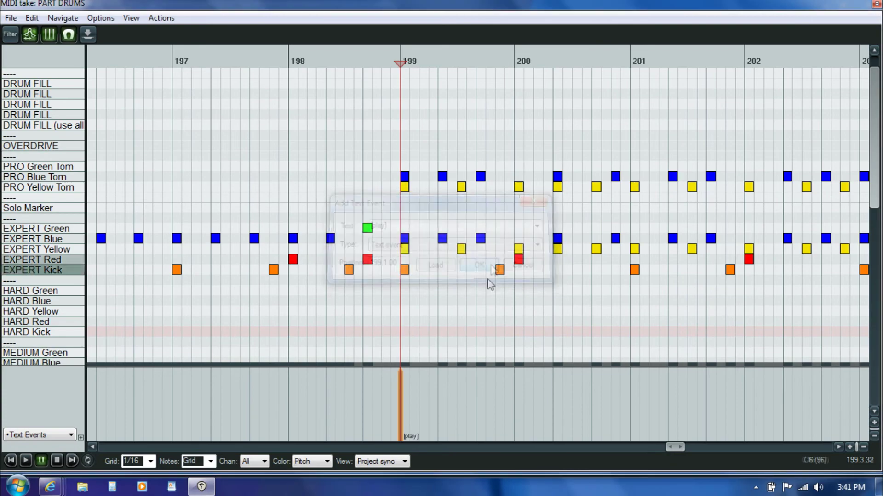
Step: Play back the end of the drum part and add an [idle] text event at position 214.3.75, following the final notes
{"action": "left_click_drag", "start_coordinate": [670, 445], "coordinate": [710, 438]}
{"action": "left_click", "coordinate": [608, 320]}
{"action": "key", "text": "space"}
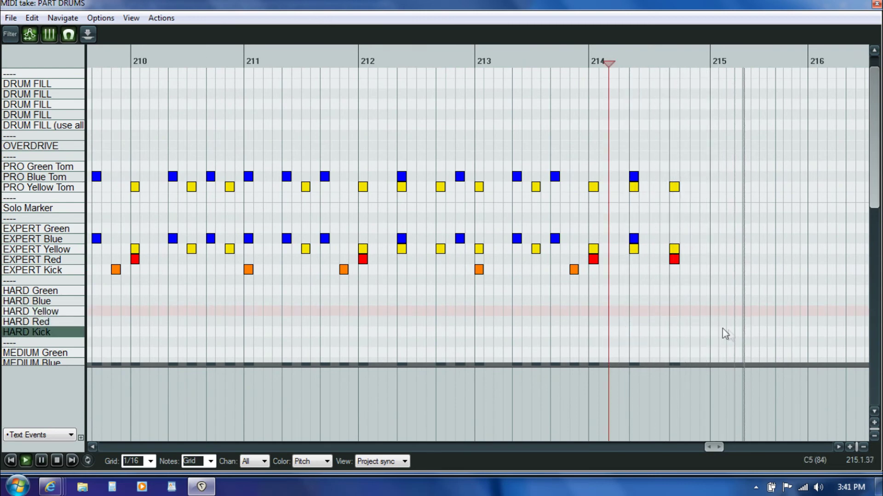
{"action": "double_click", "coordinate": [709, 387]}
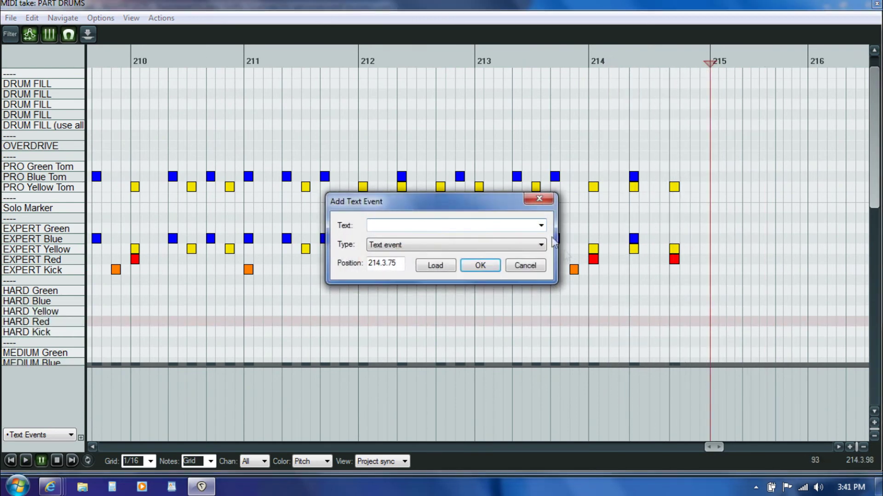
{"action": "left_click", "coordinate": [541, 225]}
{"action": "left_click", "coordinate": [505, 272]}
{"action": "left_click", "coordinate": [480, 266]}
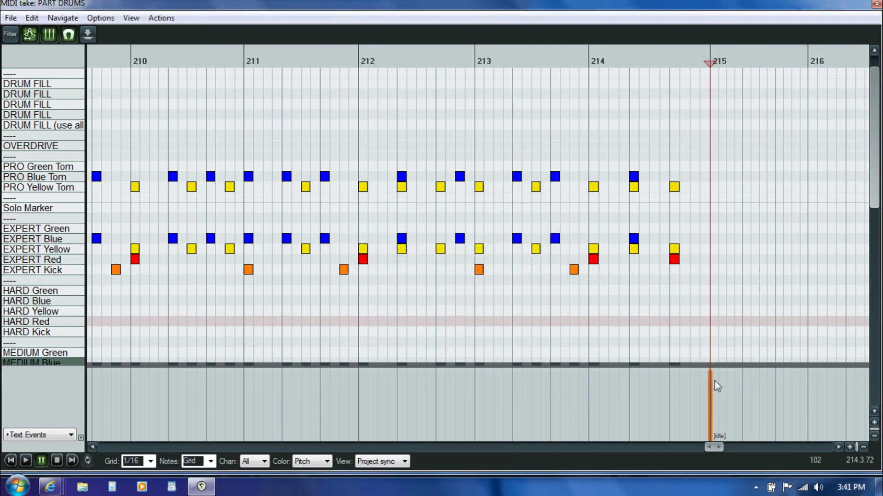
Step: Play through the song's ending from measure 215 and add an [idle_realtime] text event at position 216.1.00
{"action": "left_click", "coordinate": [838, 447]}
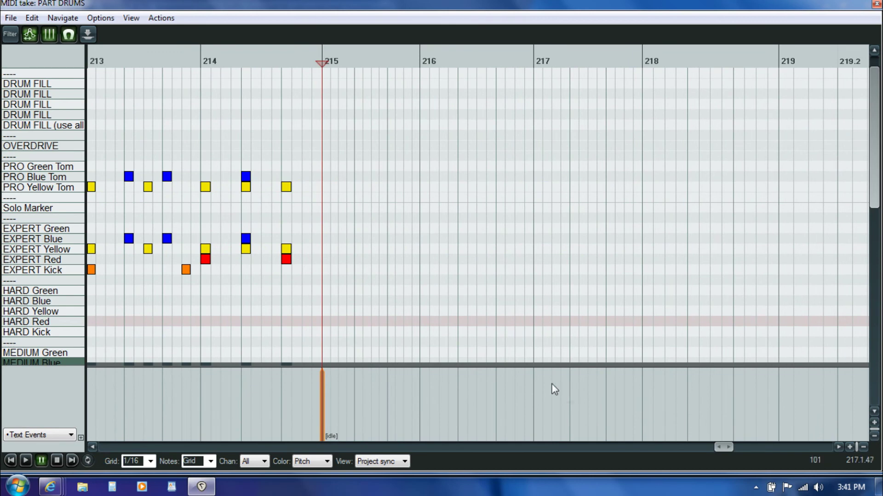
{"action": "key", "text": "space"}
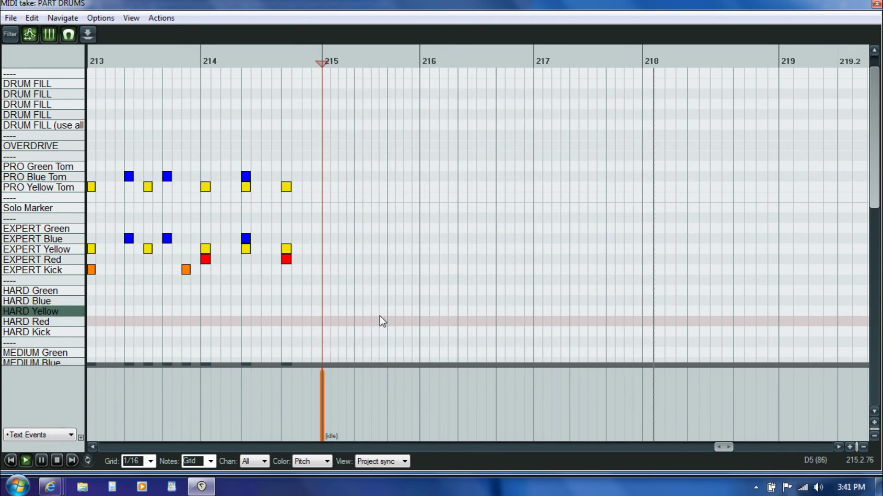
{"action": "key", "text": "ctrl+space"}
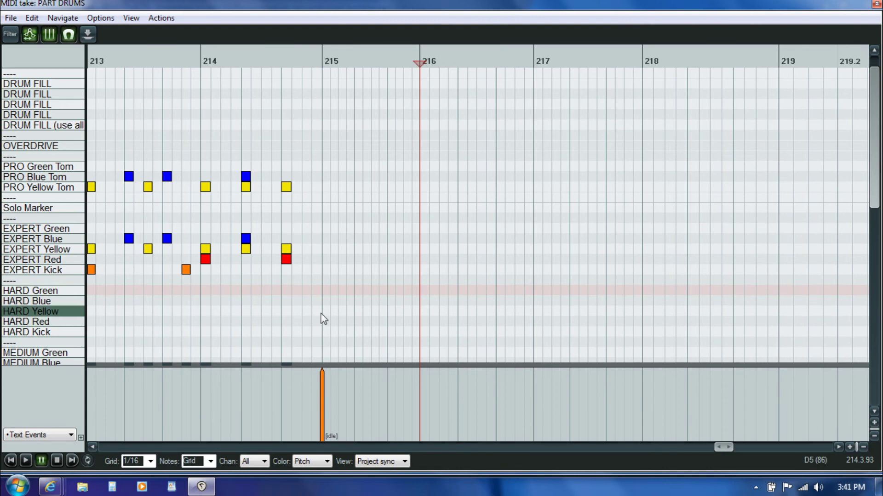
{"action": "key", "text": "space"}
{"action": "key", "text": "ctrl+space"}
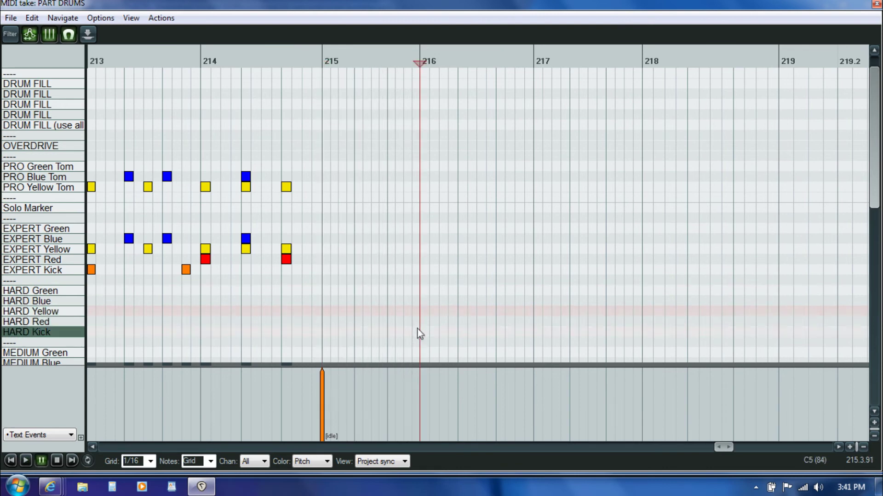
{"action": "double_click", "coordinate": [420, 383]}
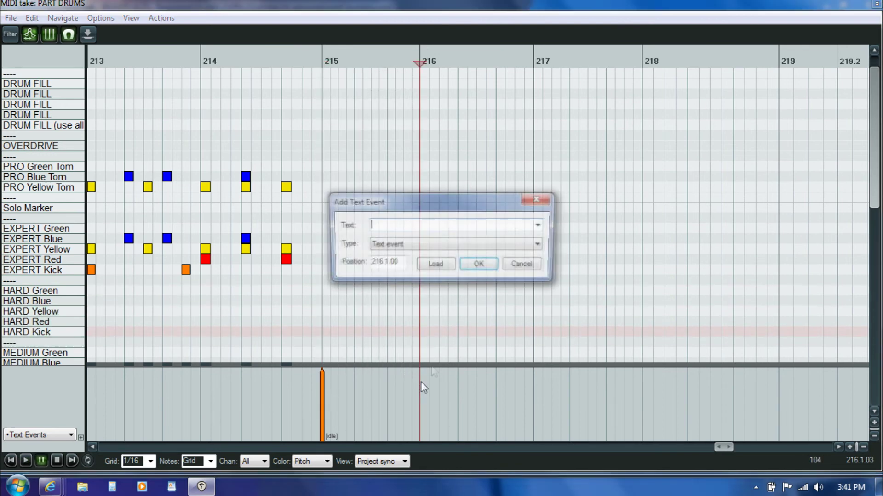
{"action": "left_click", "coordinate": [541, 226]}
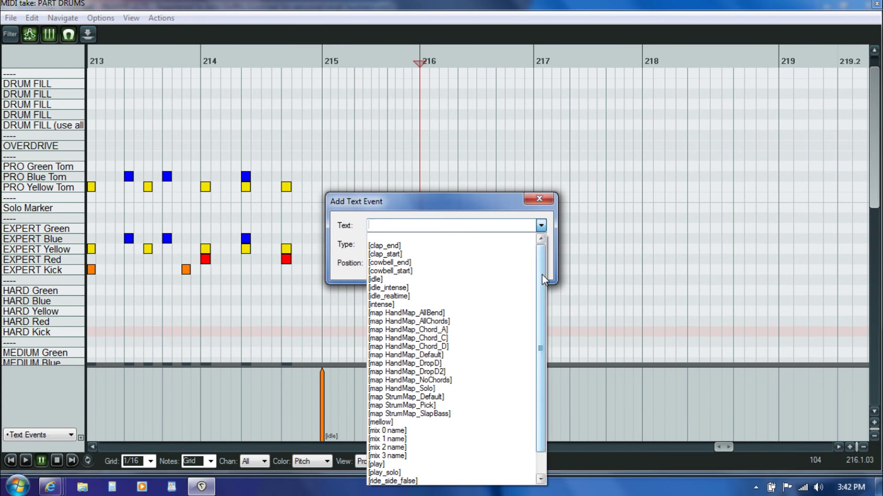
{"action": "left_click", "coordinate": [387, 280]}
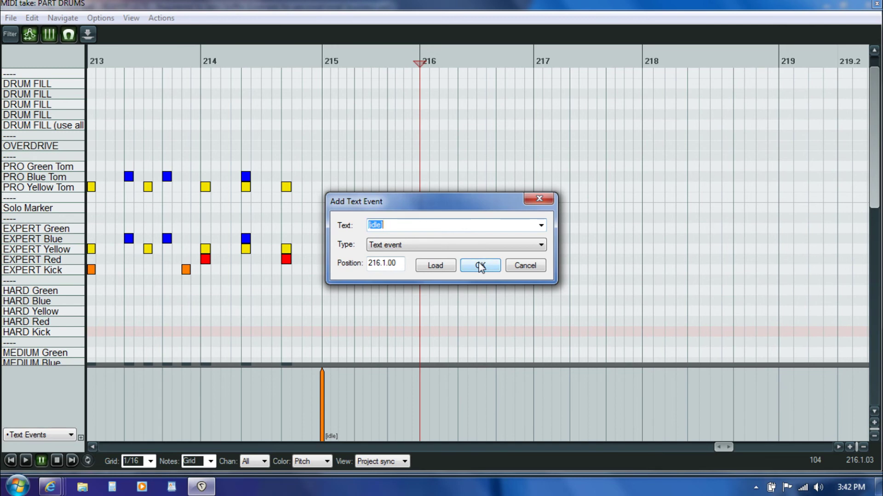
{"action": "left_click", "coordinate": [542, 226]}
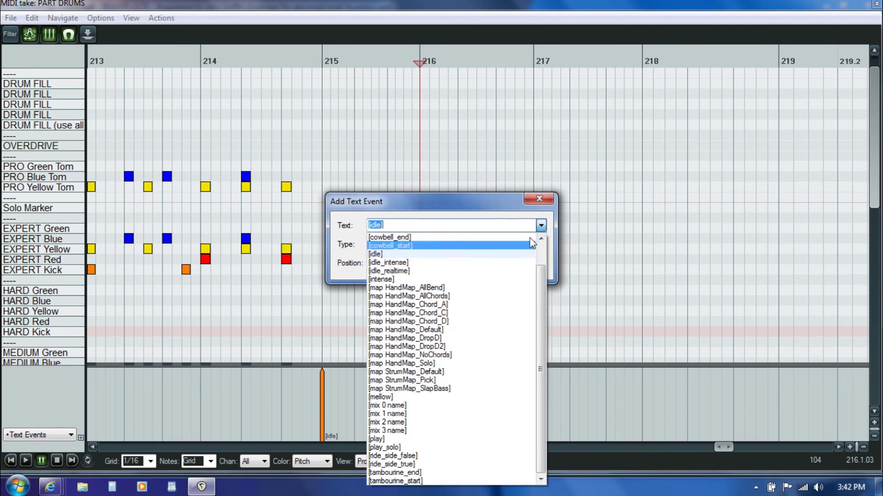
{"action": "left_click", "coordinate": [450, 275]}
{"action": "left_click", "coordinate": [478, 268]}
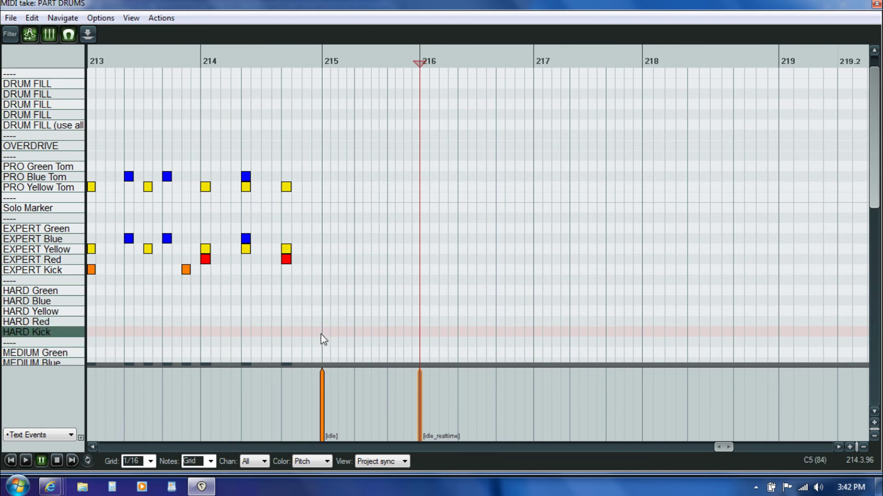
Step: Play back from measure 216 to check the stretch following the [idle_realtime] event through measure 219
{"action": "key", "text": "space"}
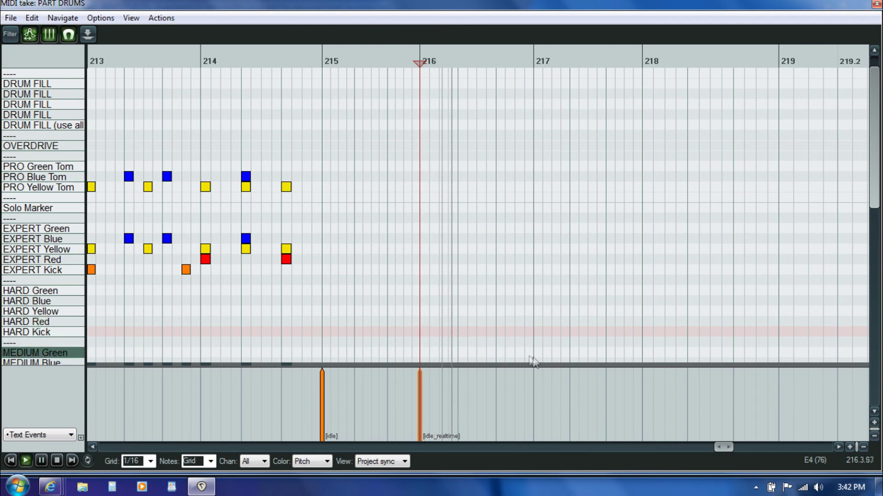
{"action": "left_click_drag", "start_coordinate": [727, 445], "coordinate": [733, 447]}
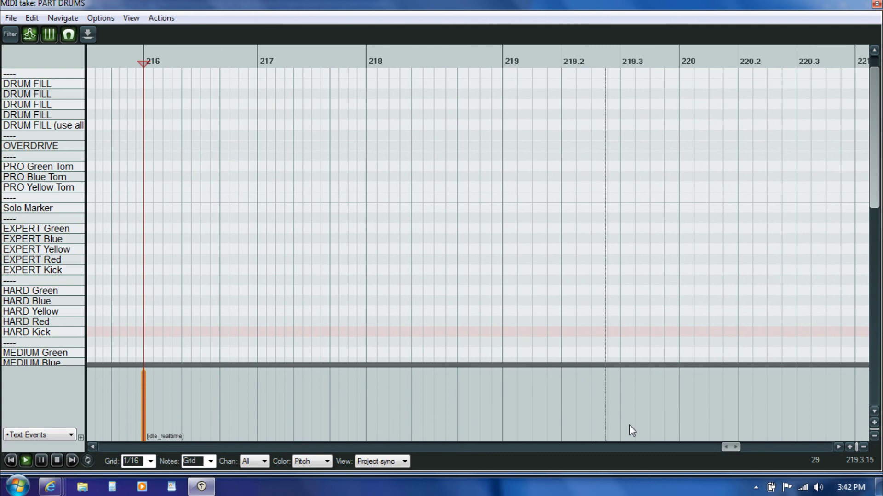
{"action": "key", "text": "ctrl+space"}
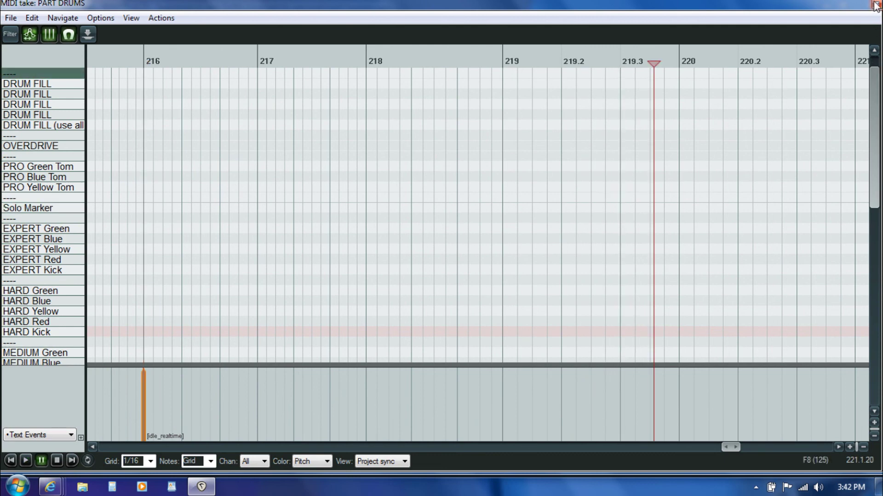